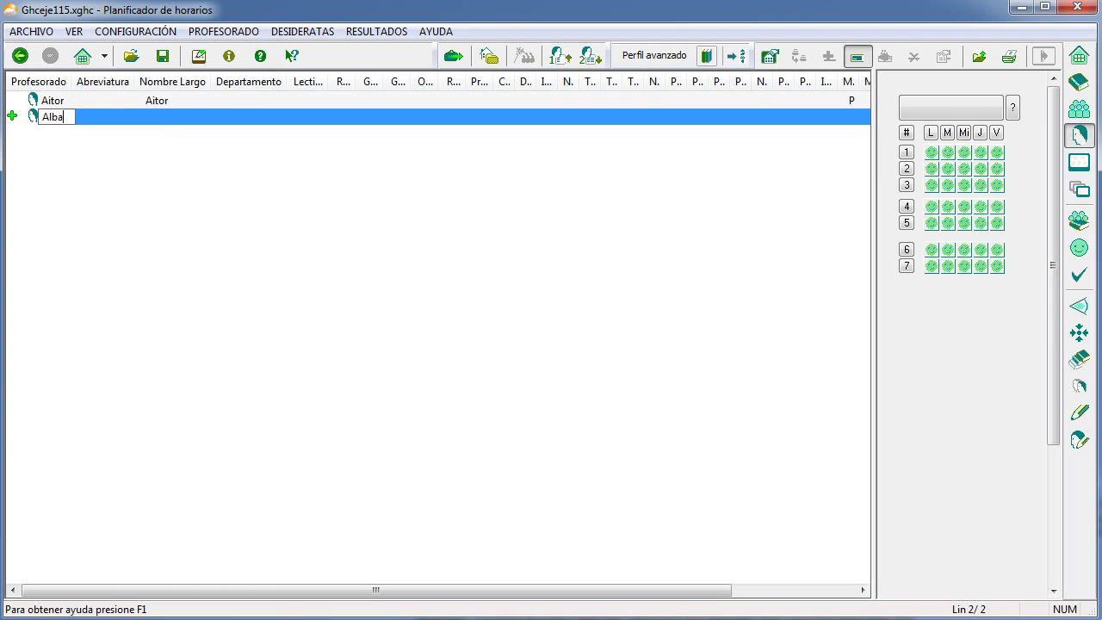
Step: Add a third teacher to the list by entering the teacher's first name
{"action": "type", "text": "Alberto"}
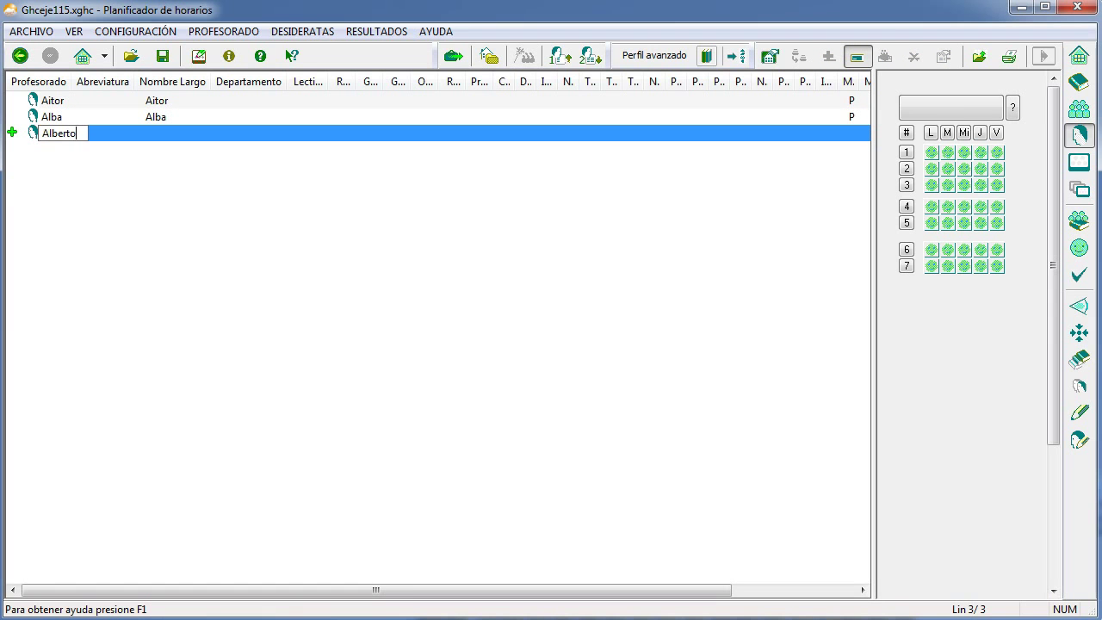
{"action": "key", "text": "Return"}
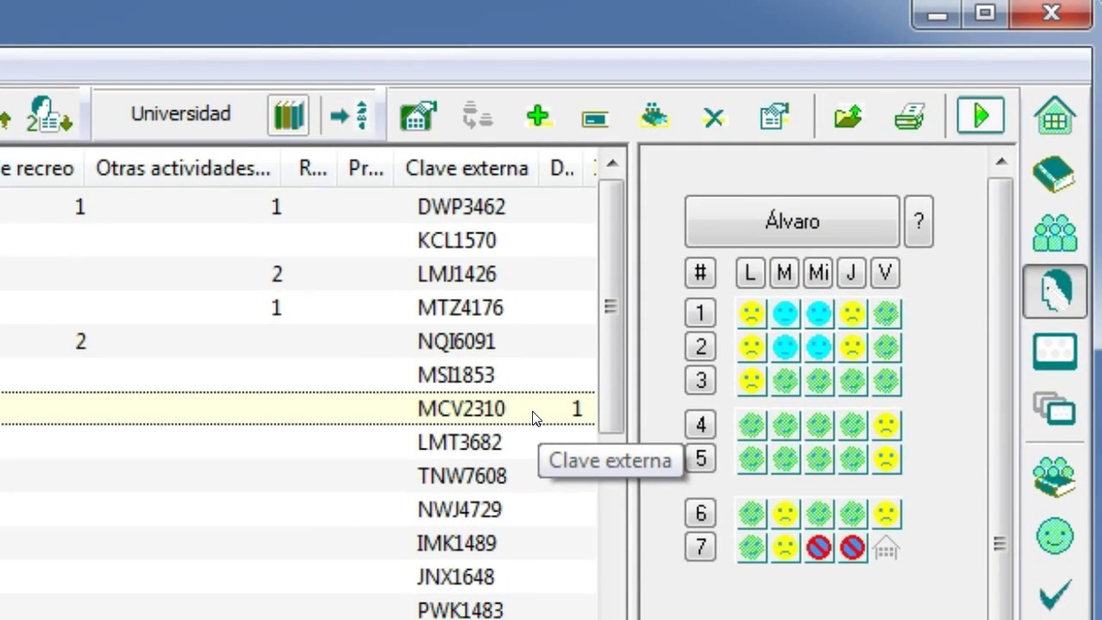
Step: Mark Tuesday period 3 and Thursday period 4 as No preferente 1 in the selected teacher's availability grid
{"action": "left_click", "coordinate": [785, 384]}
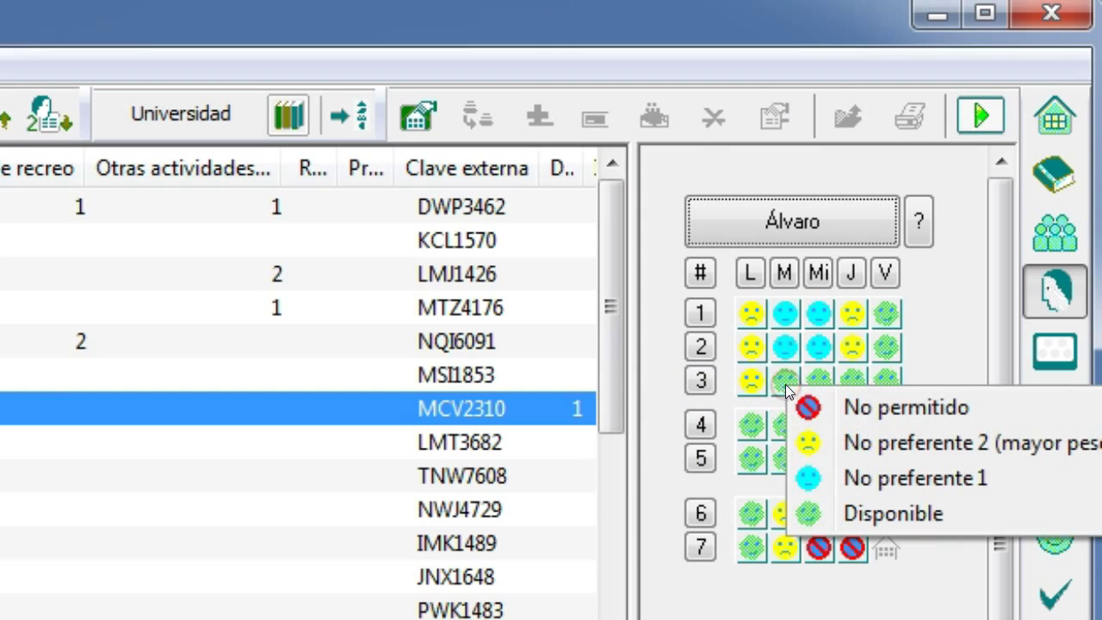
{"action": "left_click", "coordinate": [856, 475]}
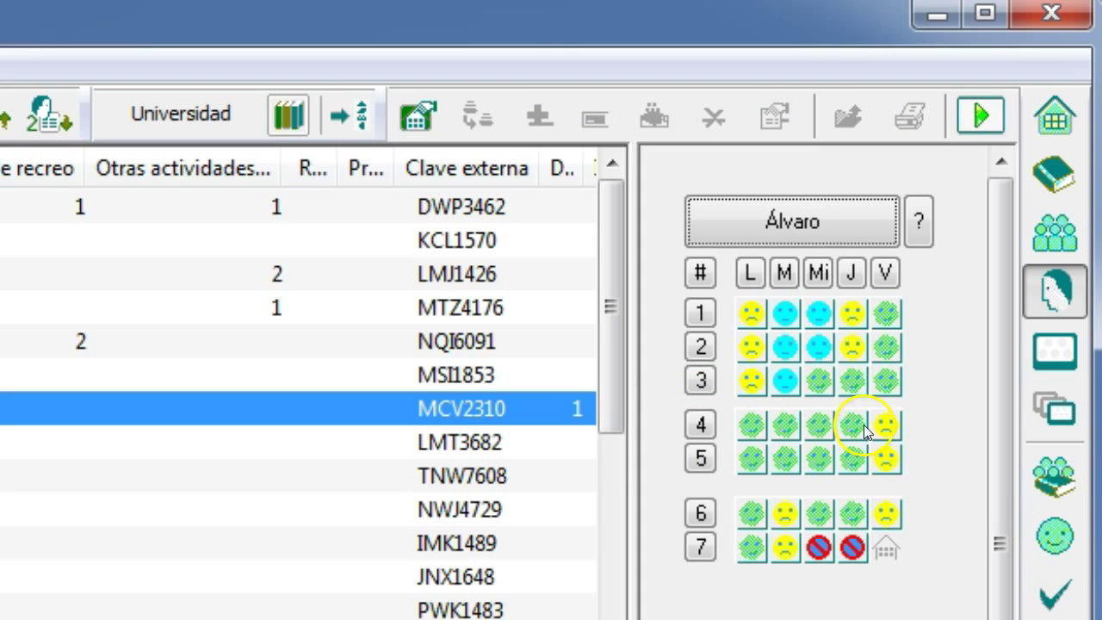
{"action": "left_click", "coordinate": [856, 424]}
{"action": "left_click", "coordinate": [852, 425]}
{"action": "left_click", "coordinate": [852, 425]}
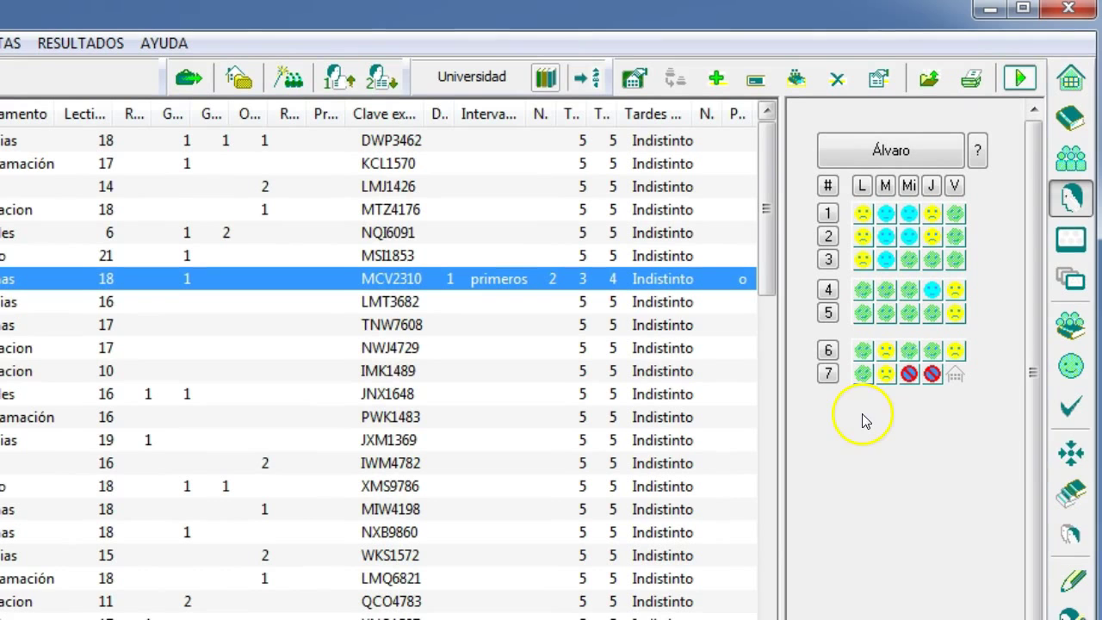
Step: View the options for bulk-changing the availability templates of all listed teachers, and close them without applying any
{"action": "right_click", "coordinate": [861, 413]}
{"action": "left_click", "coordinate": [889, 429]}
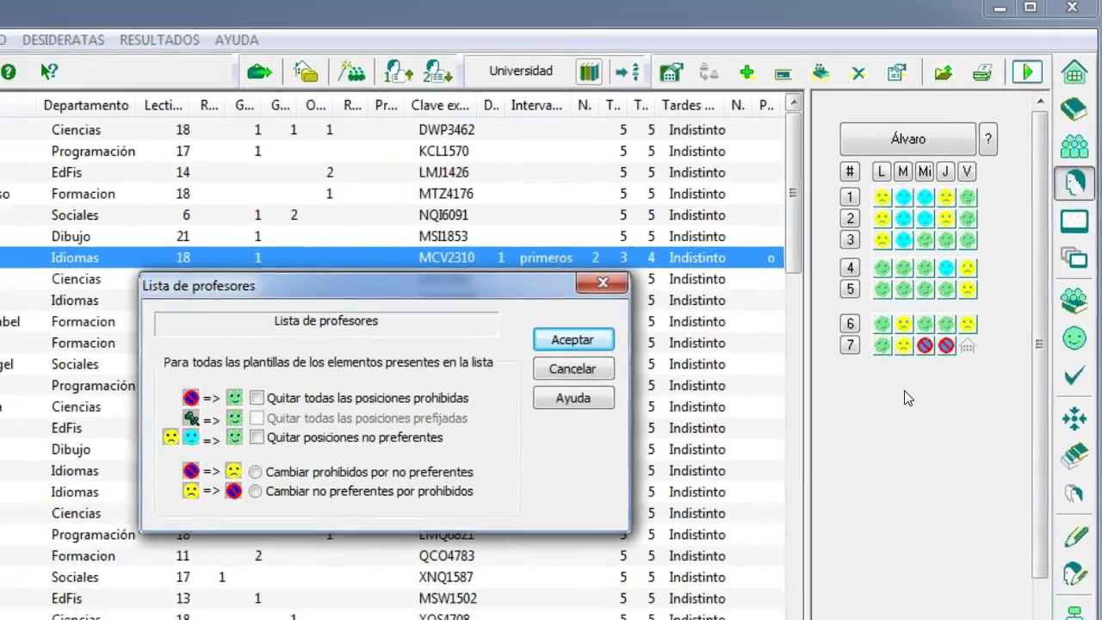
{"action": "key", "text": "Escape"}
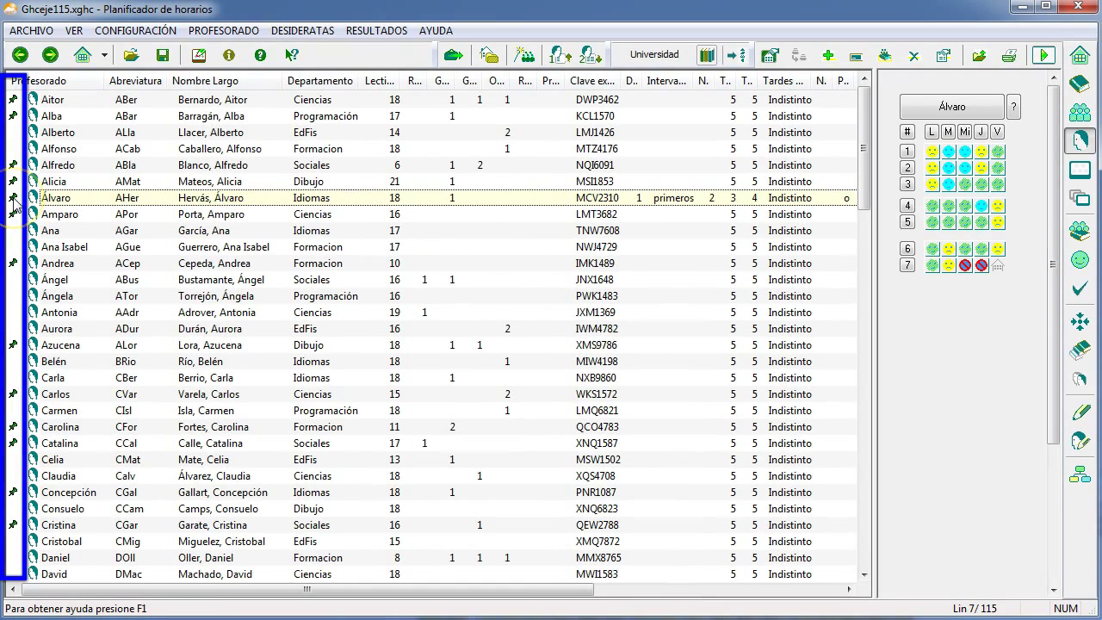
Step: Review the highlighted teacher's lesson sessions and the preset position of the Tutoría session, and return to the teacher list
{"action": "double_click", "coordinate": [55, 197]}
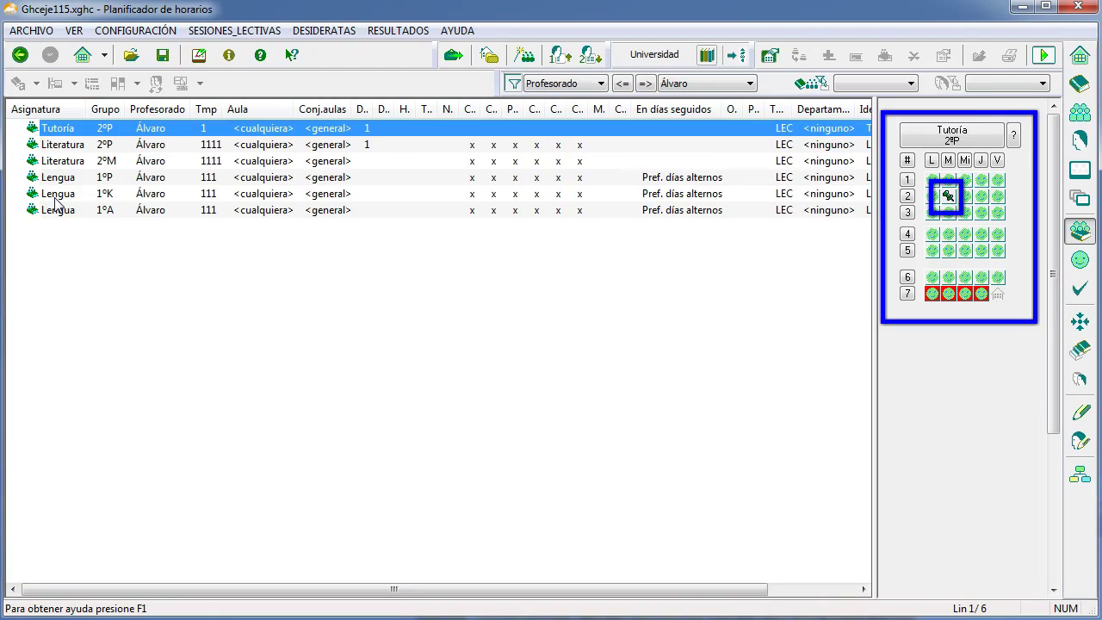
{"action": "left_click", "coordinate": [889, 138]}
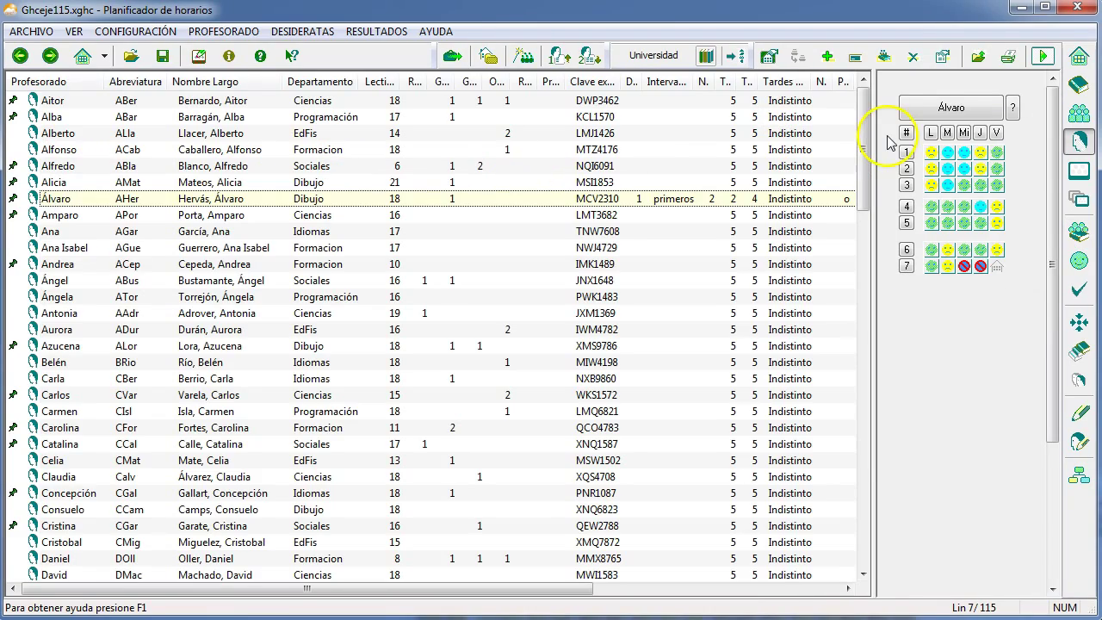
Step: Open the highlighted teacher's properties and set the department to Idiomas
{"action": "left_click", "coordinate": [942, 108]}
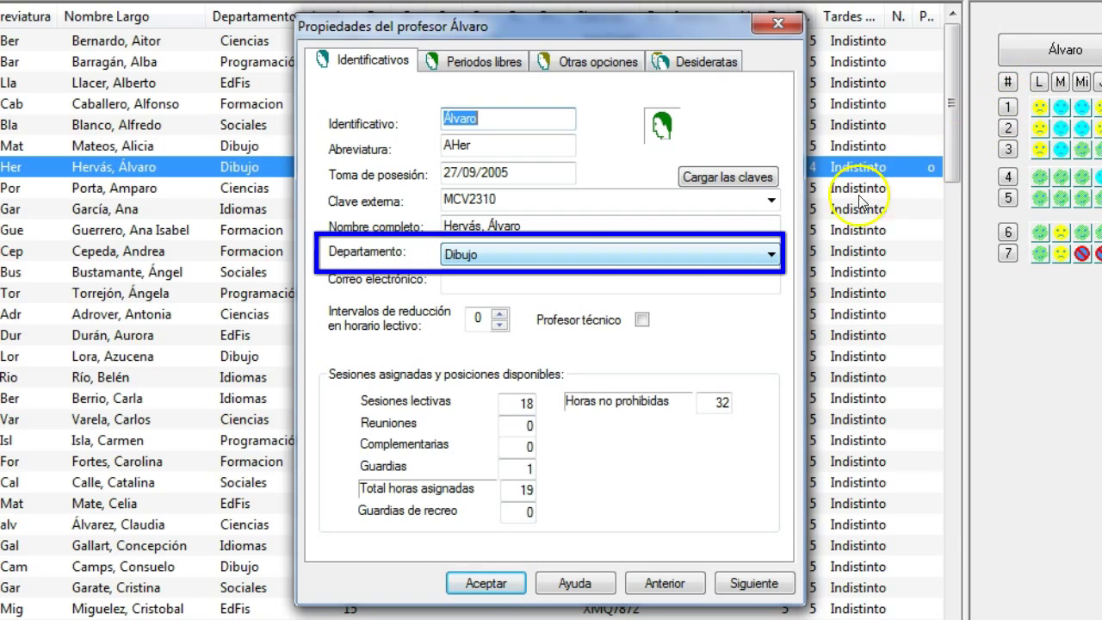
{"action": "left_click", "coordinate": [771, 255]}
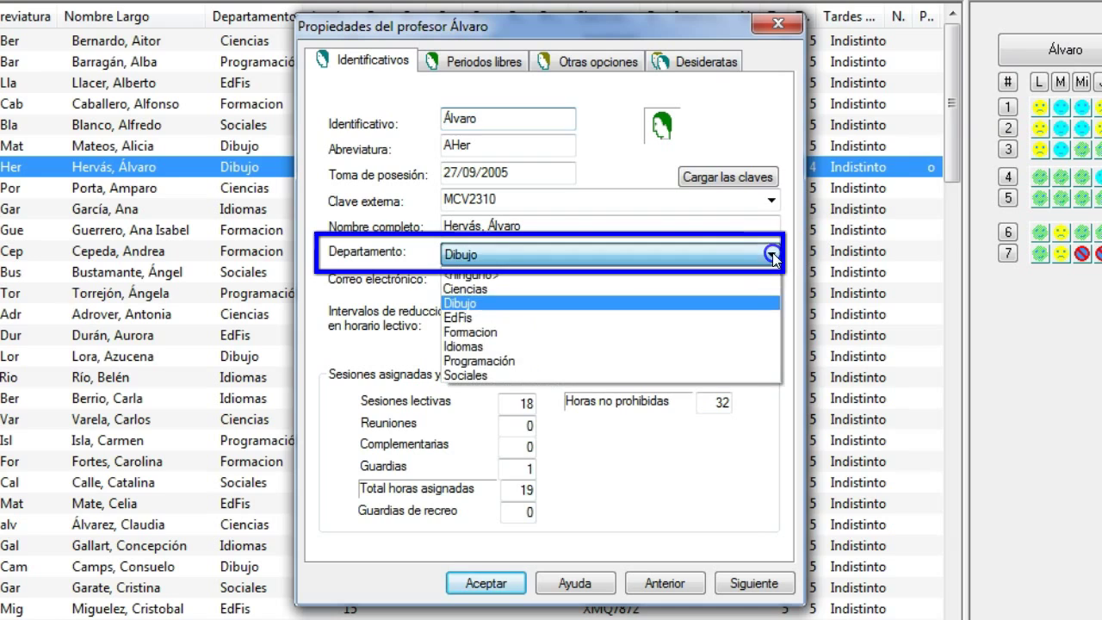
{"action": "left_click", "coordinate": [703, 345]}
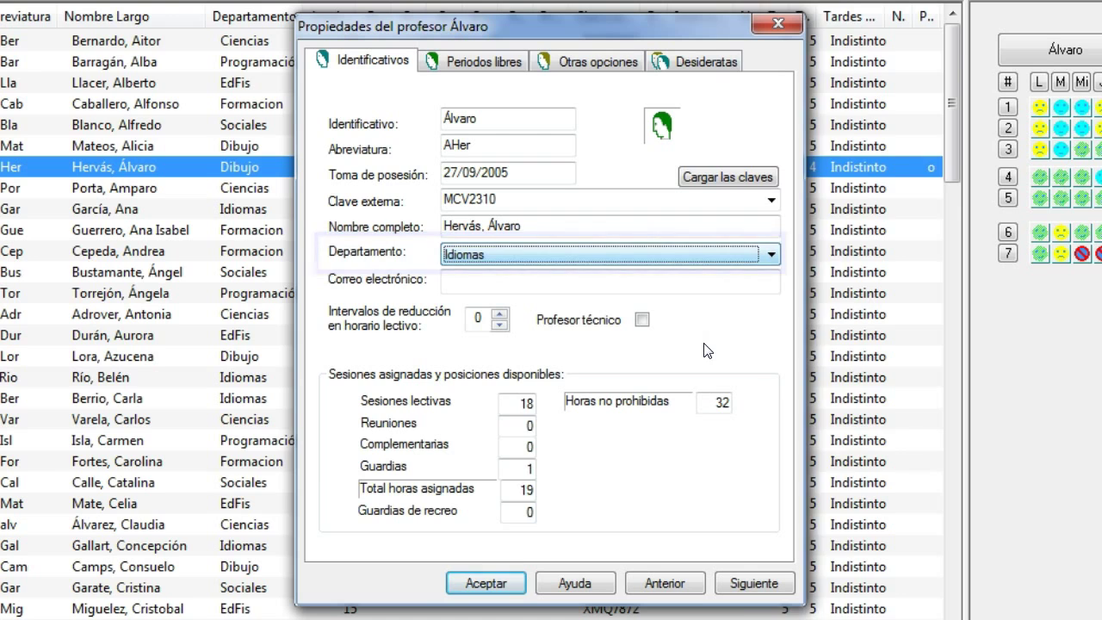
{"action": "left_click", "coordinate": [752, 353]}
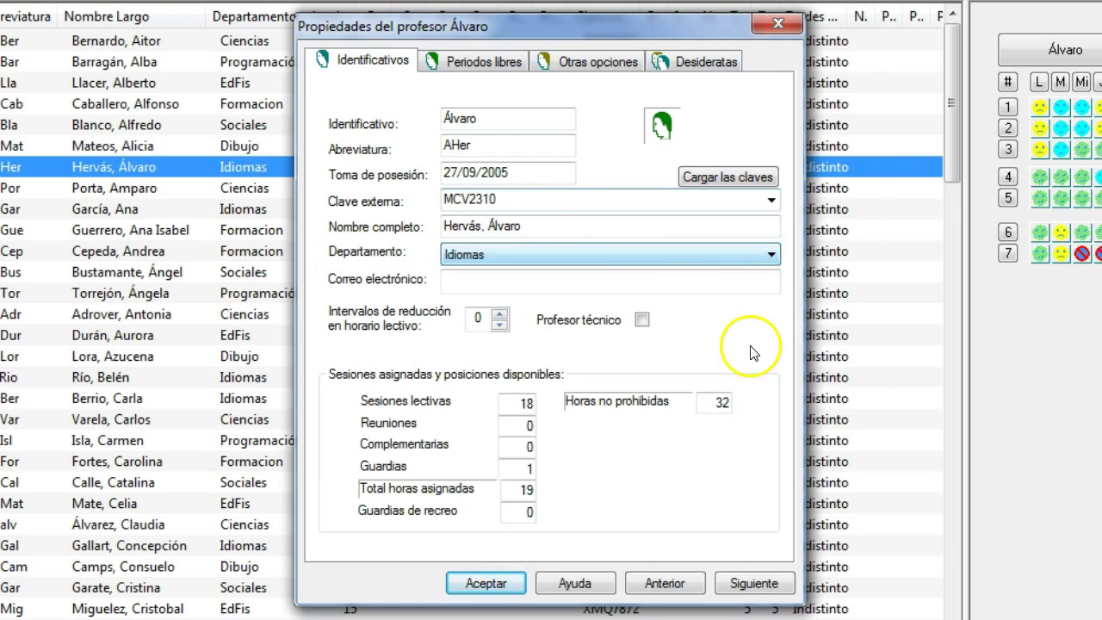
Step: Set the teacher's free periods to strictly 1 day with the first 2 intervals free, and preferably 4 free mornings or afternoons
{"action": "left_click", "coordinate": [478, 65]}
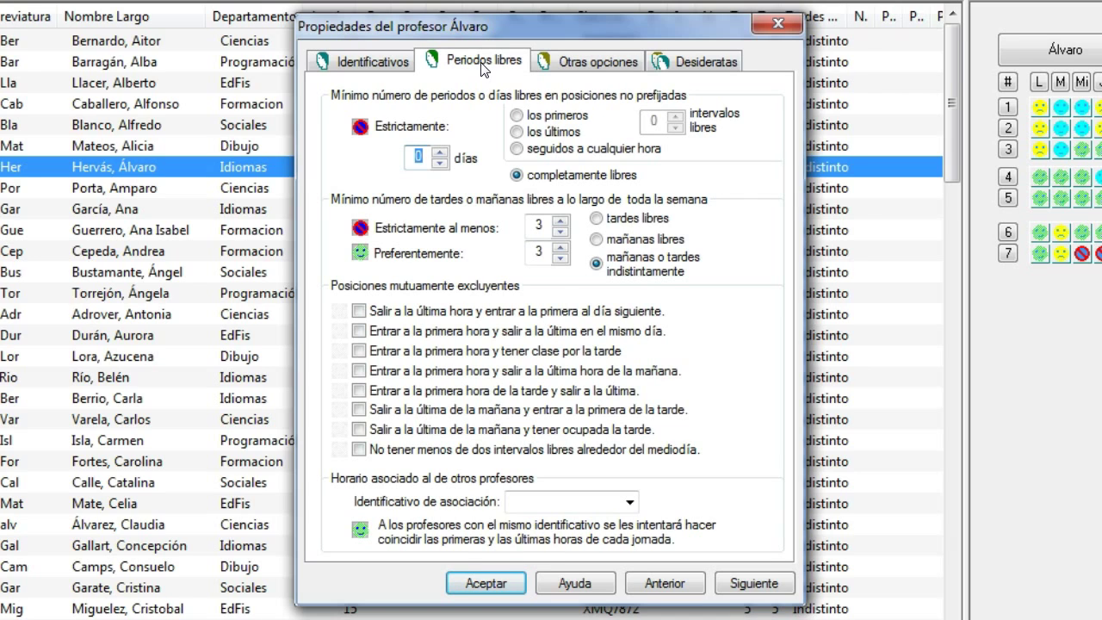
{"action": "left_click", "coordinate": [440, 155]}
{"action": "left_click", "coordinate": [440, 154]}
{"action": "left_click", "coordinate": [516, 116]}
{"action": "left_click", "coordinate": [656, 120]}
{"action": "left_click", "coordinate": [675, 116]}
{"action": "left_click", "coordinate": [675, 117]}
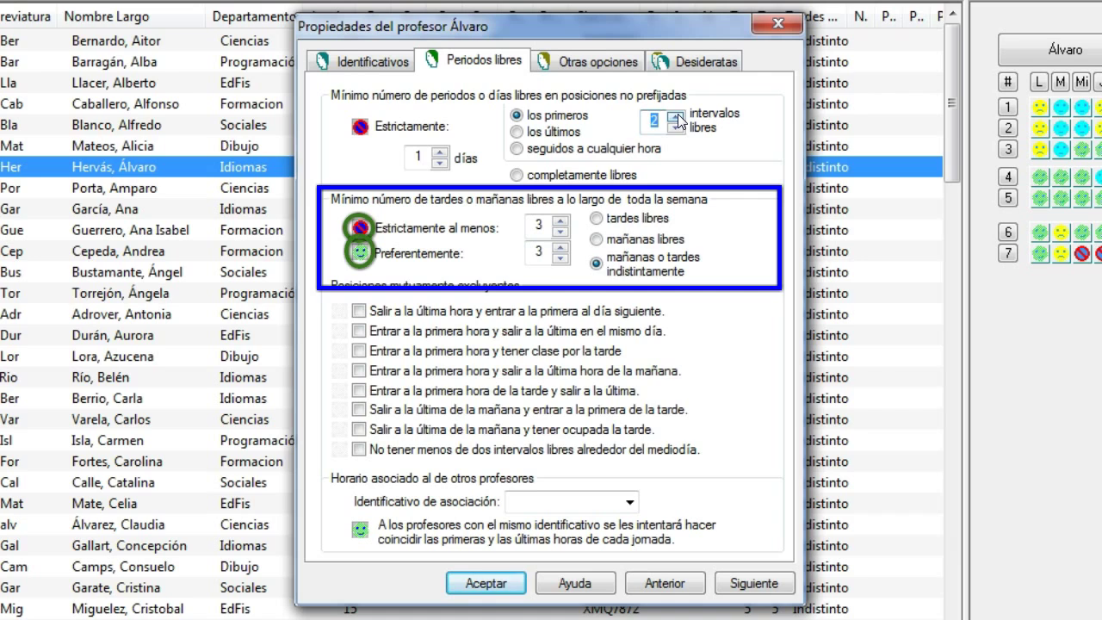
{"action": "left_click", "coordinate": [560, 248]}
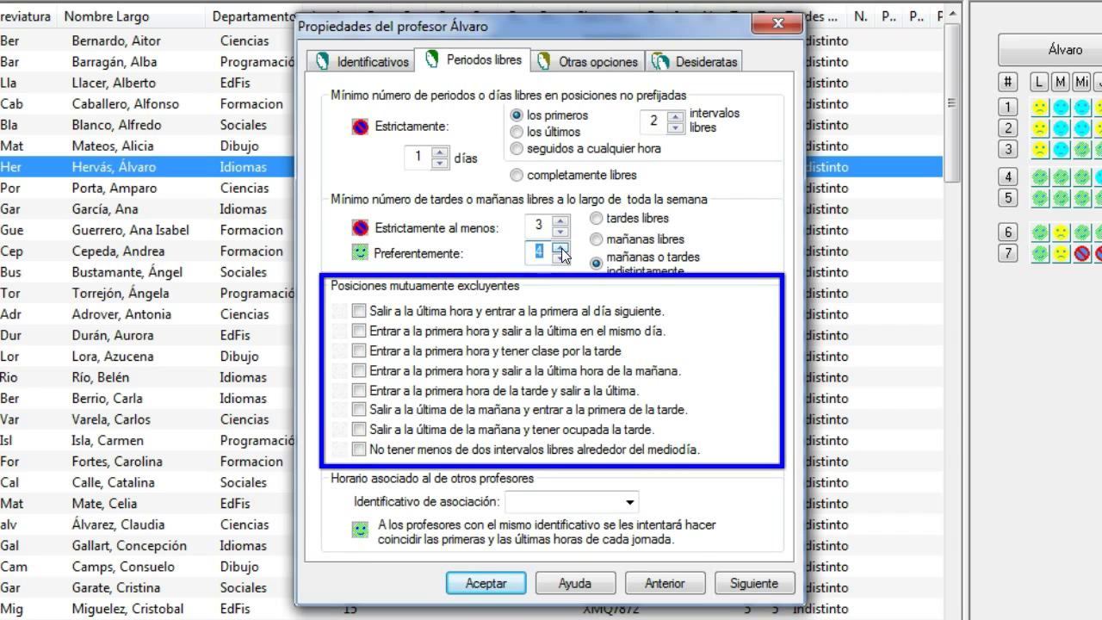
Step: Enable, as preferences, the exclusions for first and last hour on the same day and for fewer than two free intervals around midday
{"action": "left_click", "coordinate": [504, 334]}
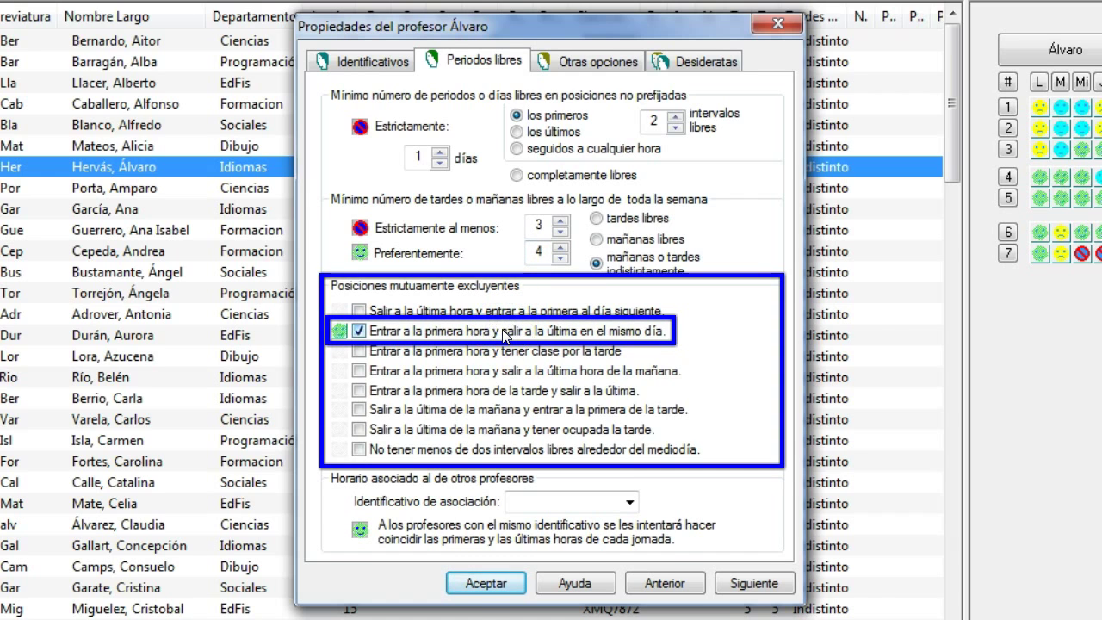
{"action": "left_click", "coordinate": [484, 450]}
{"action": "left_click", "coordinate": [338, 449]}
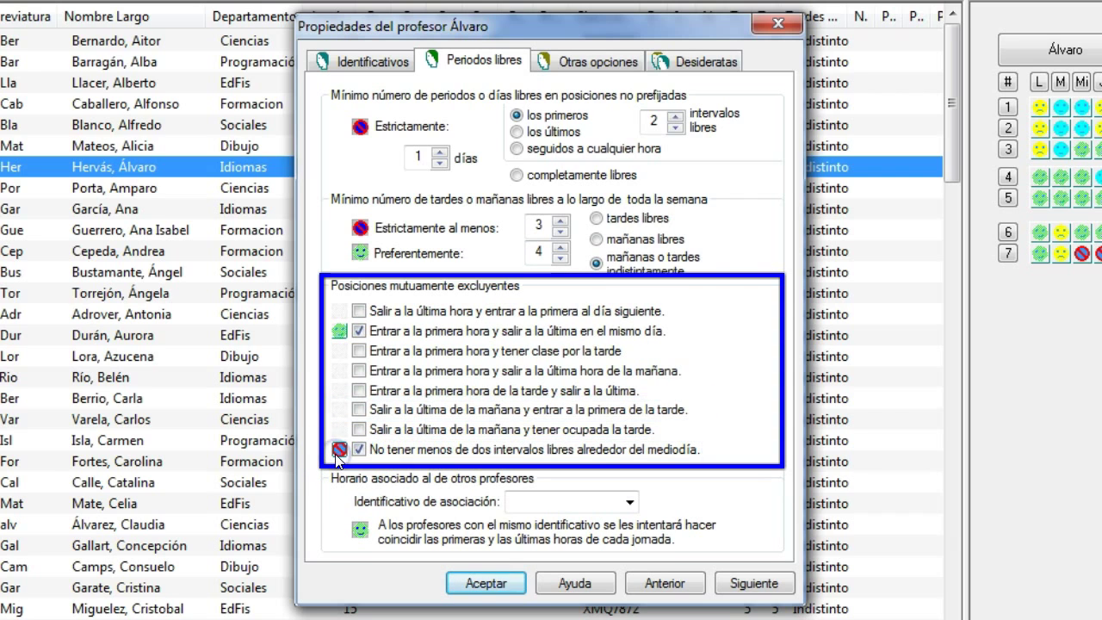
{"action": "left_click", "coordinate": [335, 453]}
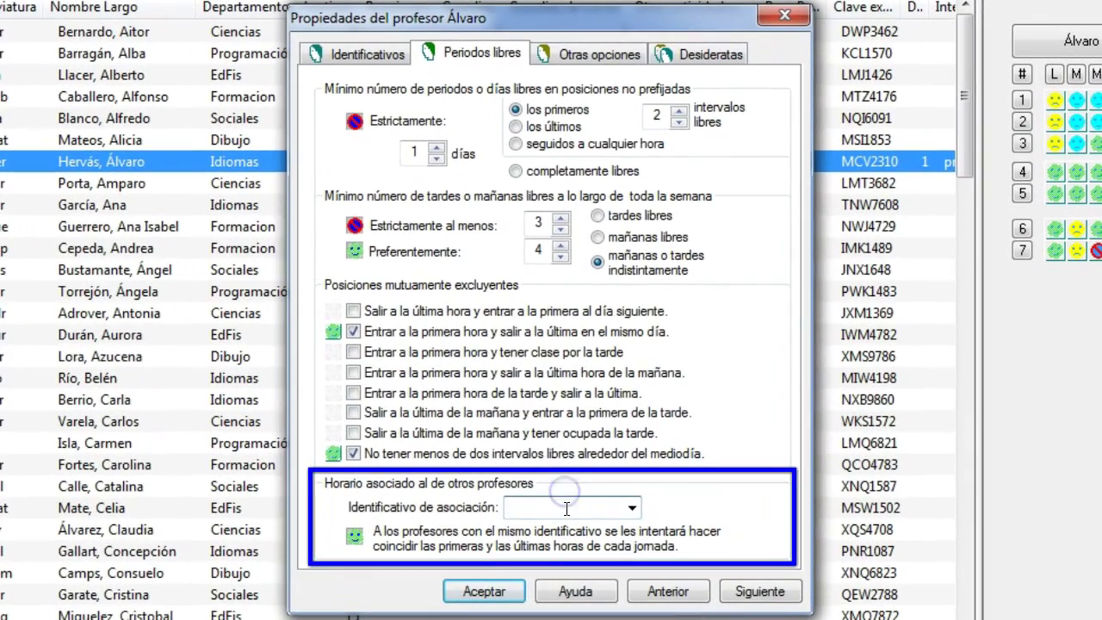
Step: Enter San Rafael as the teacher's association identifier and accept the properties
{"action": "type", "text": "San Rafael"}
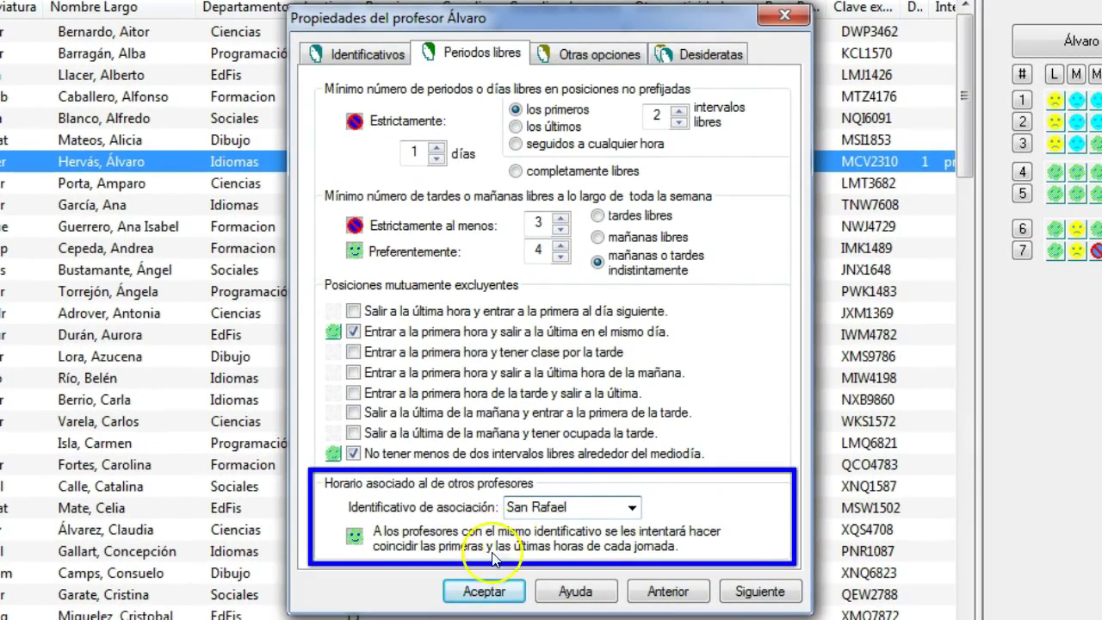
{"action": "left_click", "coordinate": [472, 594]}
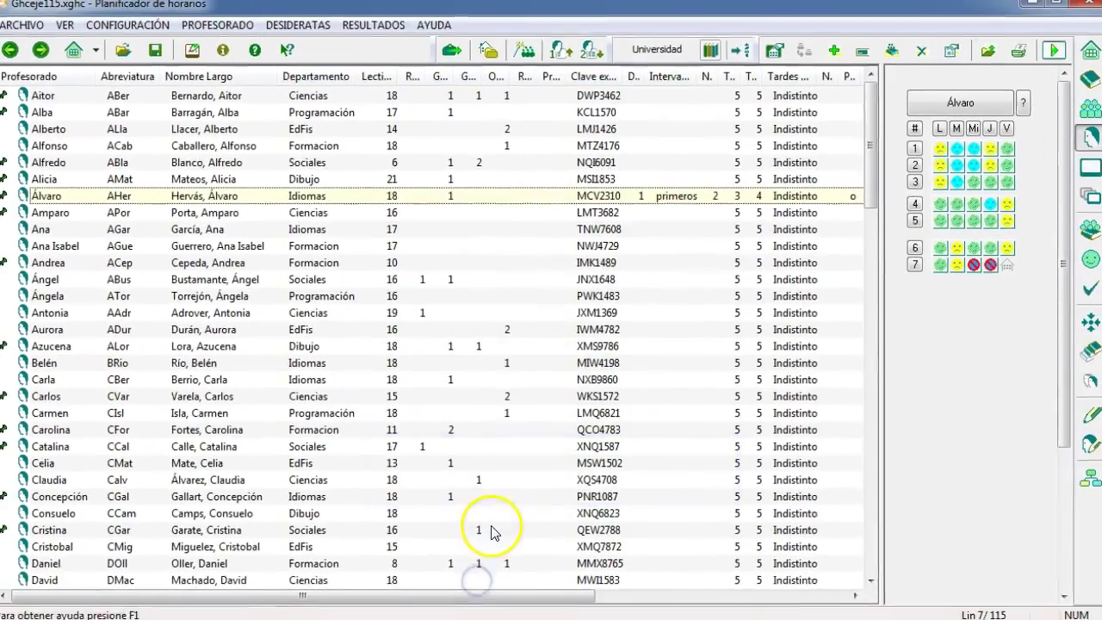
Step: Assign the existing San Rafael association identifier to the teacher in the next row and check it in the teacher list
{"action": "left_click", "coordinate": [688, 213]}
{"action": "left_click", "coordinate": [938, 97]}
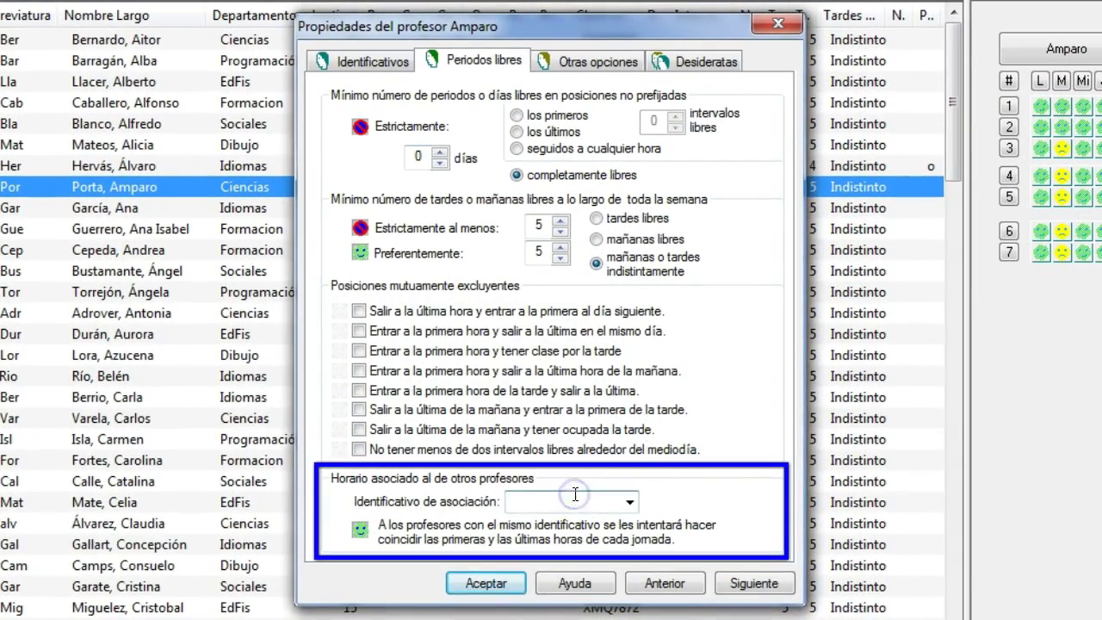
{"action": "left_click", "coordinate": [629, 501]}
{"action": "left_click", "coordinate": [602, 516]}
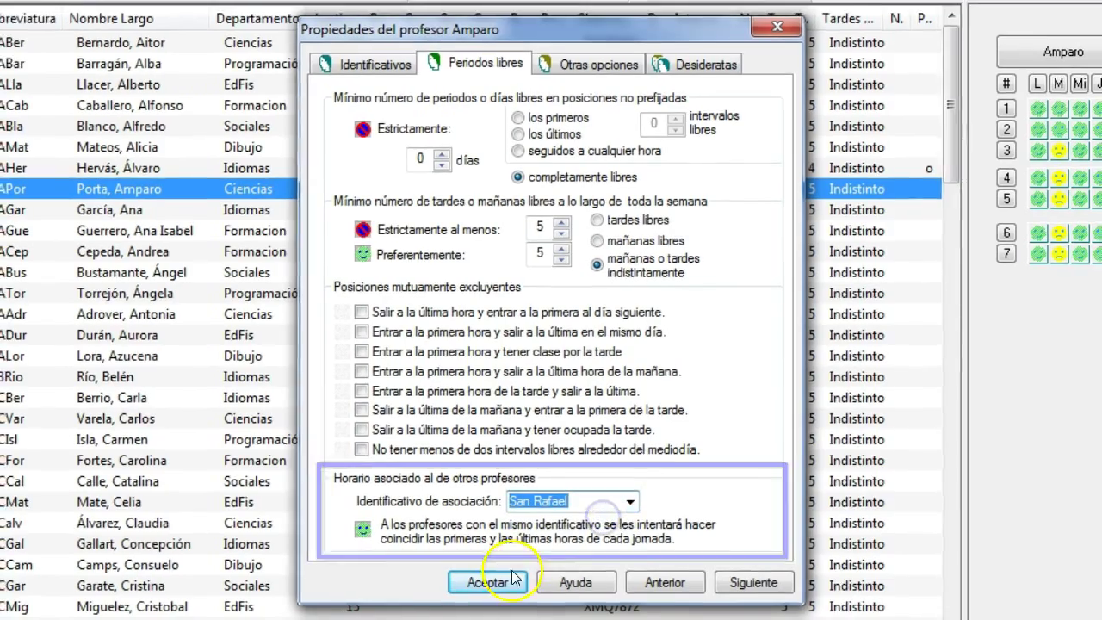
{"action": "left_click", "coordinate": [486, 583]}
{"action": "left_click_drag", "start_coordinate": [304, 590], "coordinate": [474, 594]}
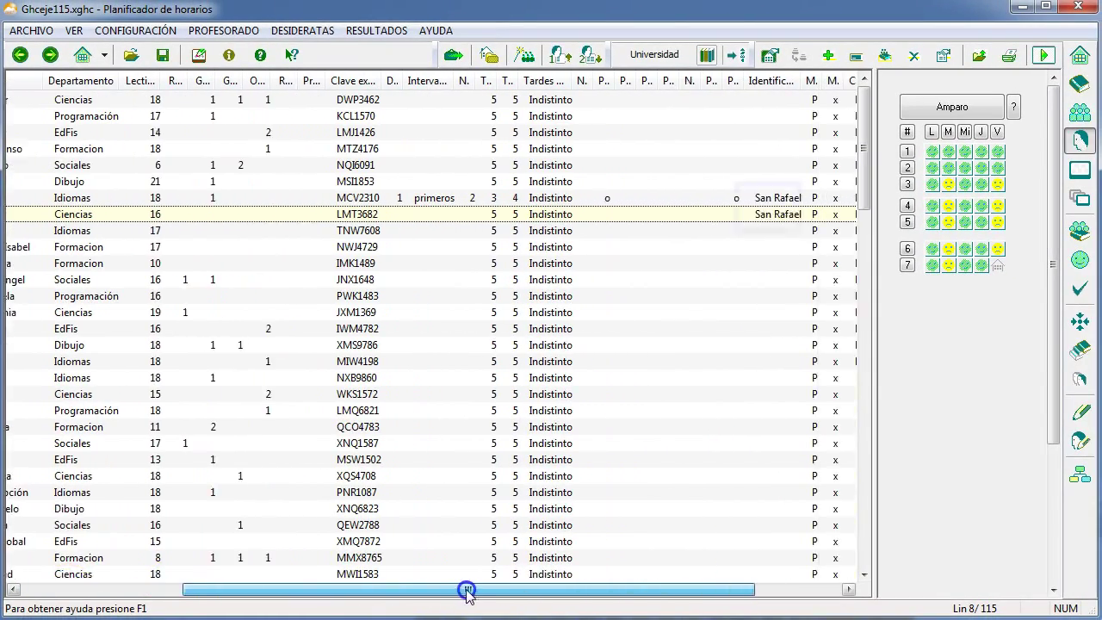
Step: Set the first associated teacher's daily minimum rule to Penaliza los días ocupados and the maximum rule to Amplia este límite estricto en una sesión
{"action": "left_click", "coordinate": [691, 199]}
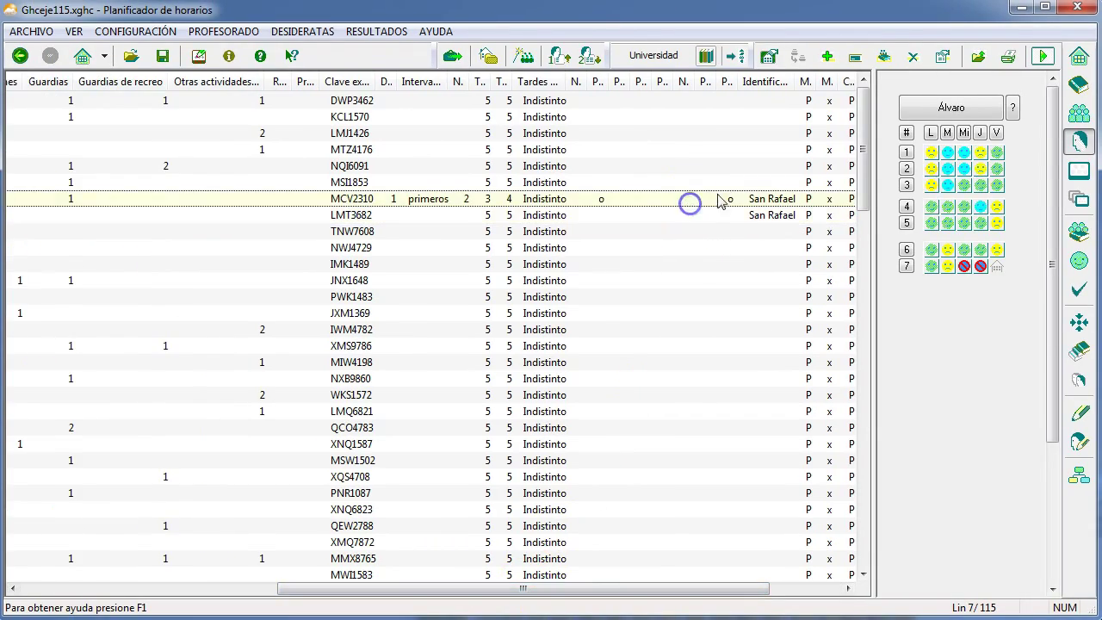
{"action": "left_click", "coordinate": [941, 109]}
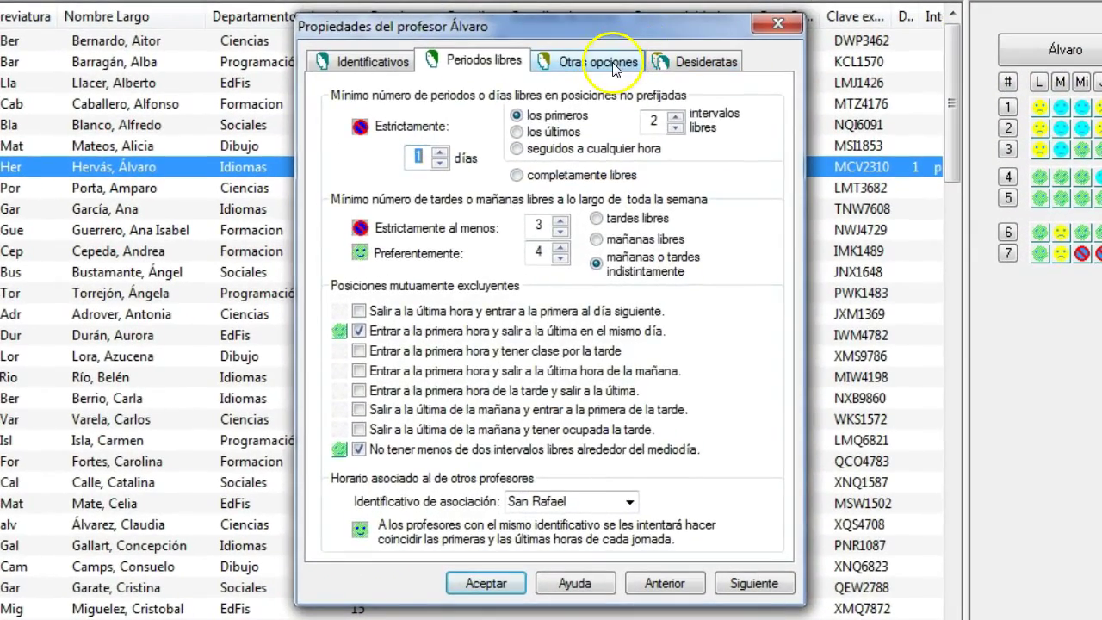
{"action": "left_click", "coordinate": [612, 62]}
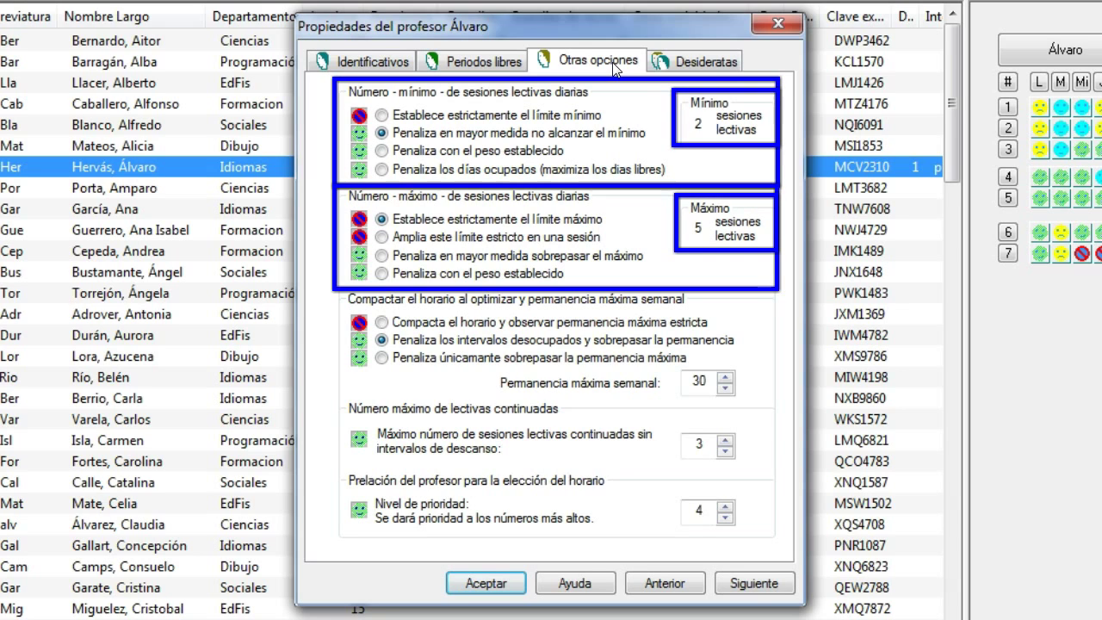
{"action": "left_click", "coordinate": [592, 67]}
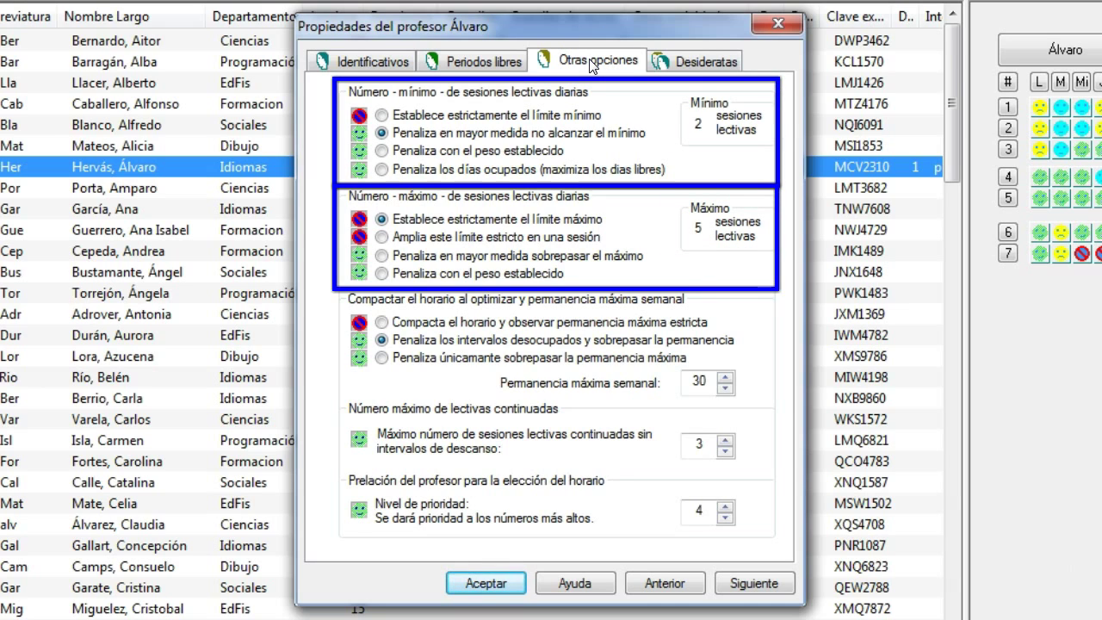
{"action": "left_click", "coordinate": [483, 111]}
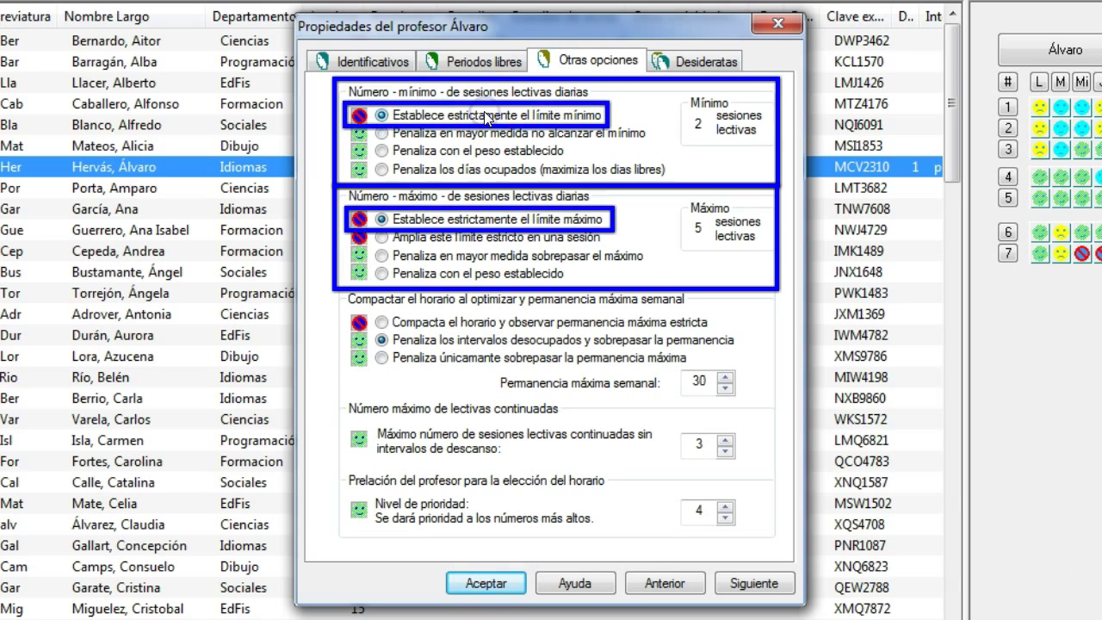
{"action": "left_click", "coordinate": [478, 134]}
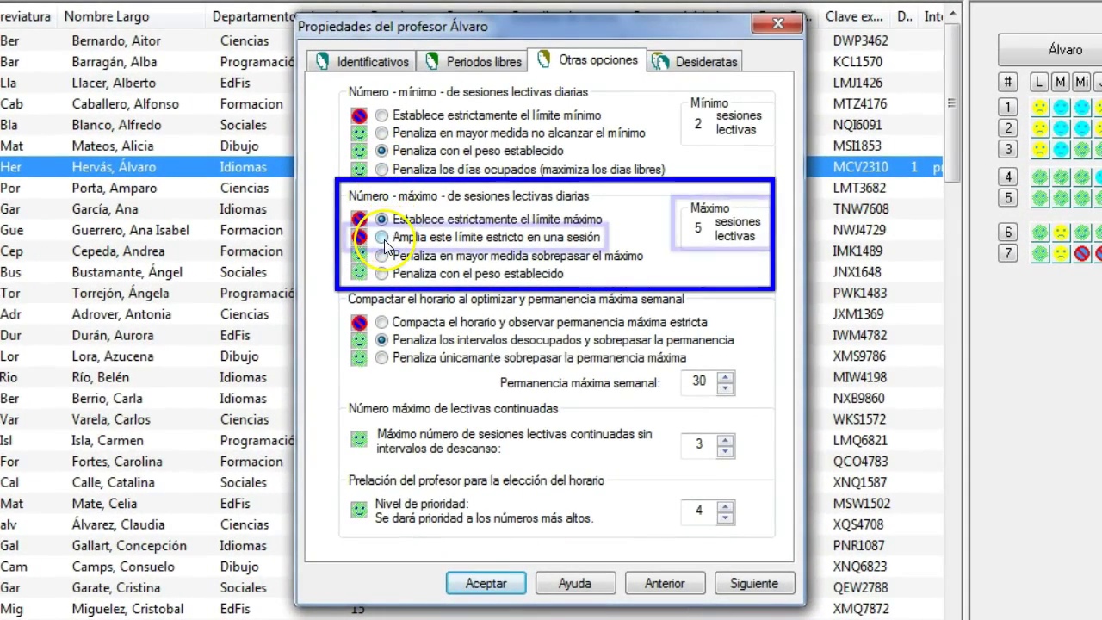
{"action": "left_click", "coordinate": [383, 239]}
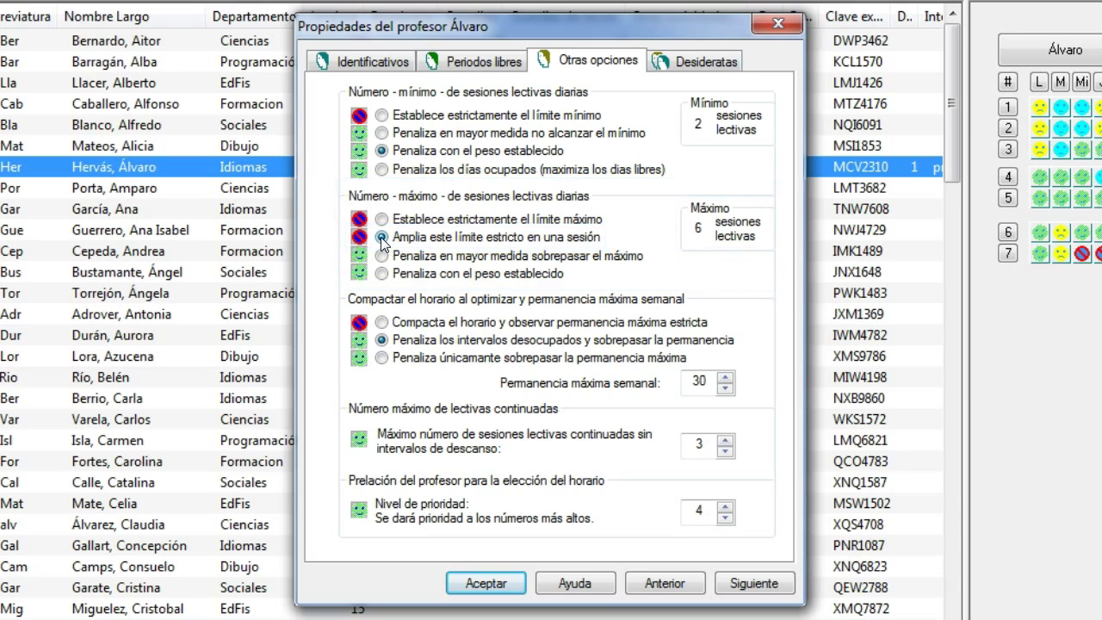
{"action": "left_click", "coordinate": [381, 170]}
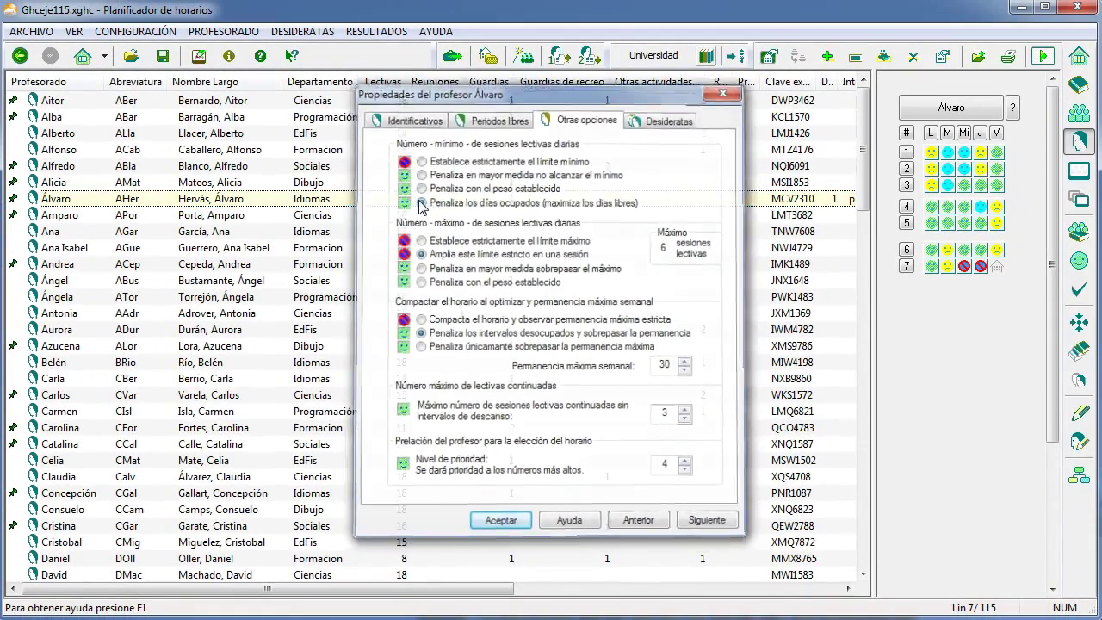
{"action": "key", "text": "Return"}
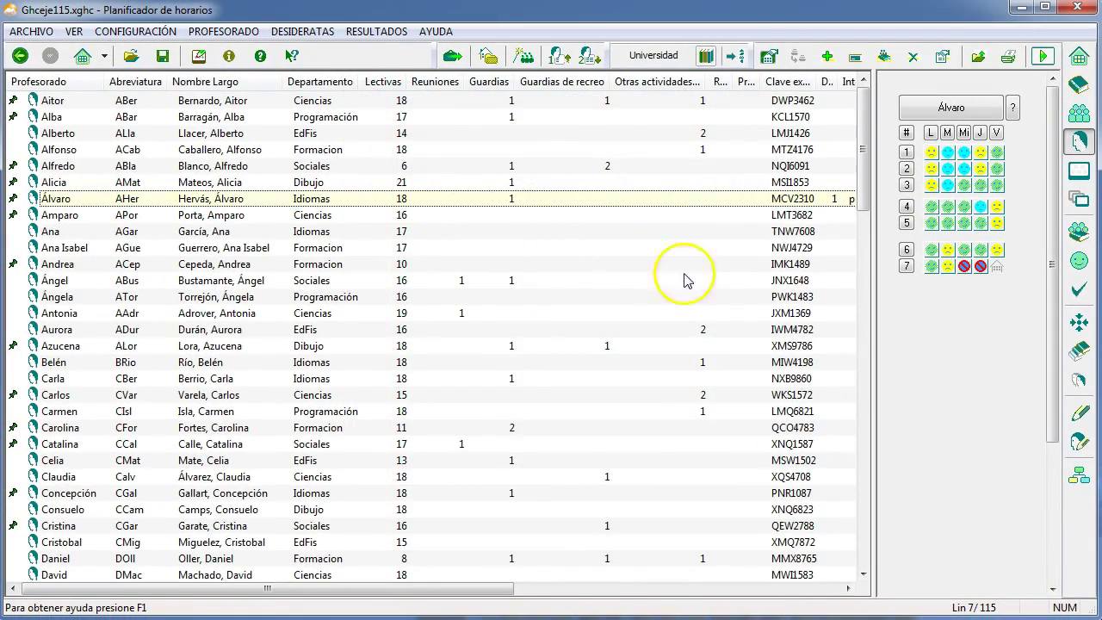
Step: Open the properties of the T-3ºESO-I meeting and enable Contar como lectiva diaria
{"action": "left_click", "coordinate": [1079, 322]}
{"action": "left_click", "coordinate": [948, 109]}
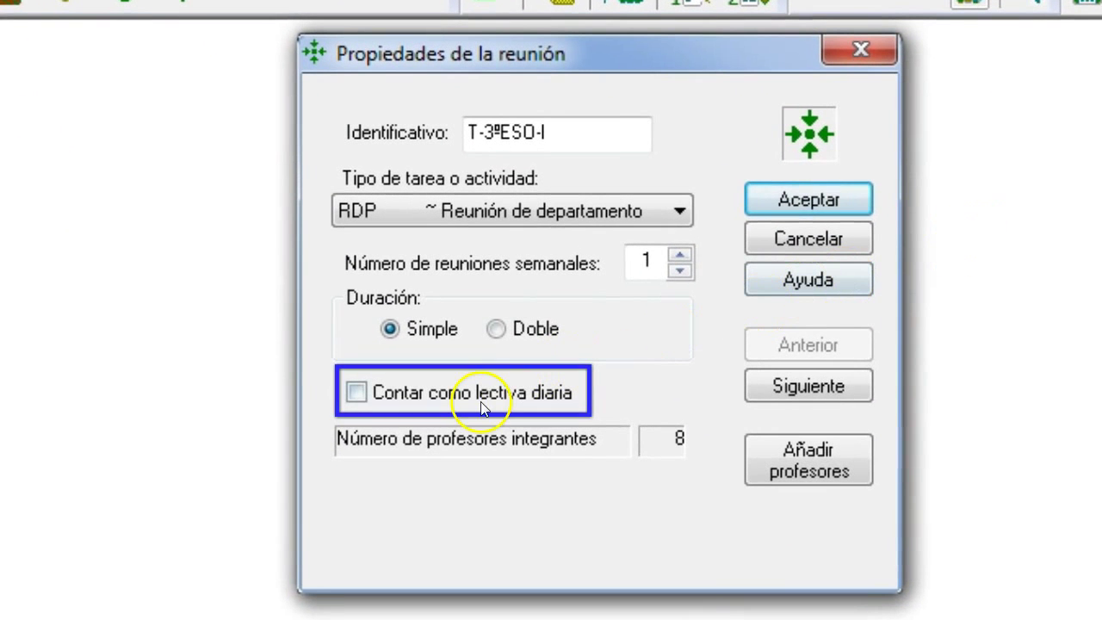
{"action": "left_click", "coordinate": [479, 386]}
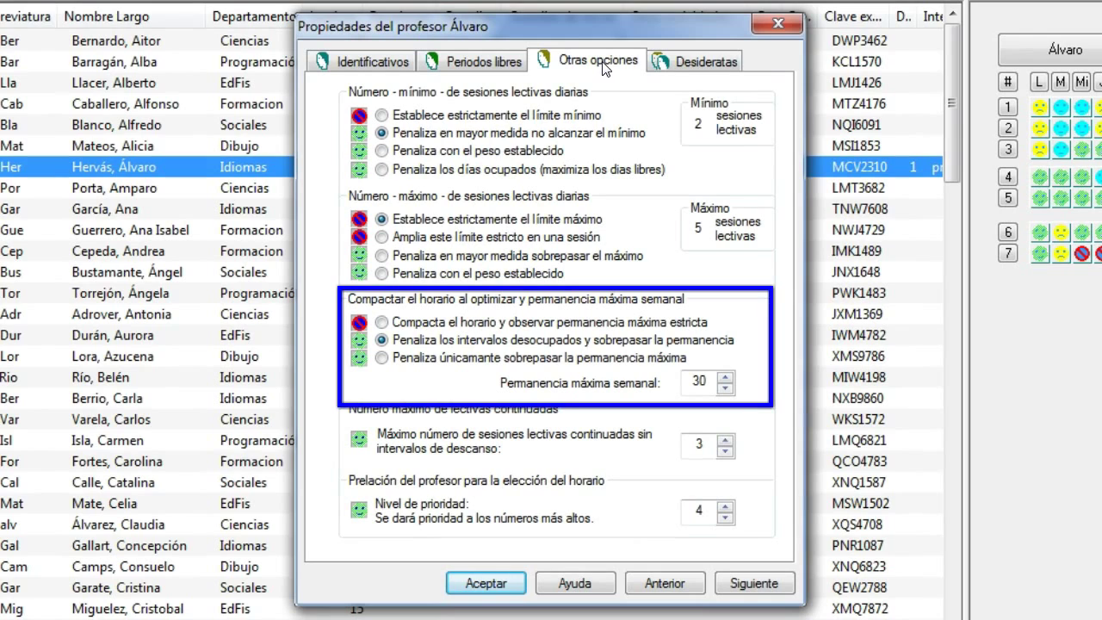
Step: Try the strict and exceed-only timetable compaction rules for the teacher, settling on Penaliza los intervalos desocupados y sobrepasar la permanencia
{"action": "left_click", "coordinate": [439, 326]}
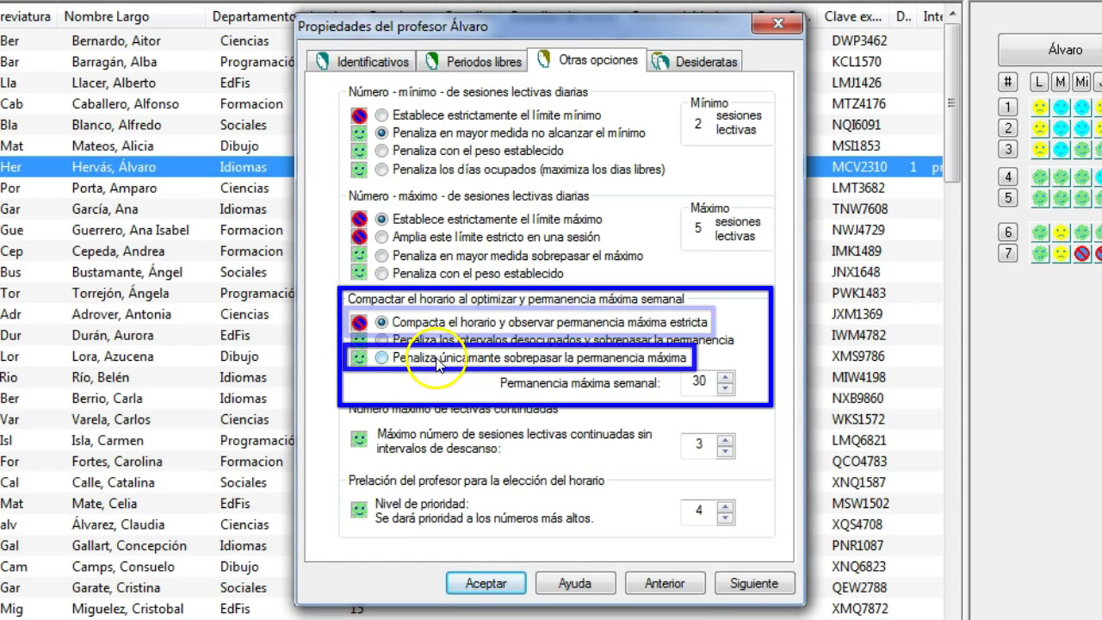
{"action": "left_click", "coordinate": [437, 359]}
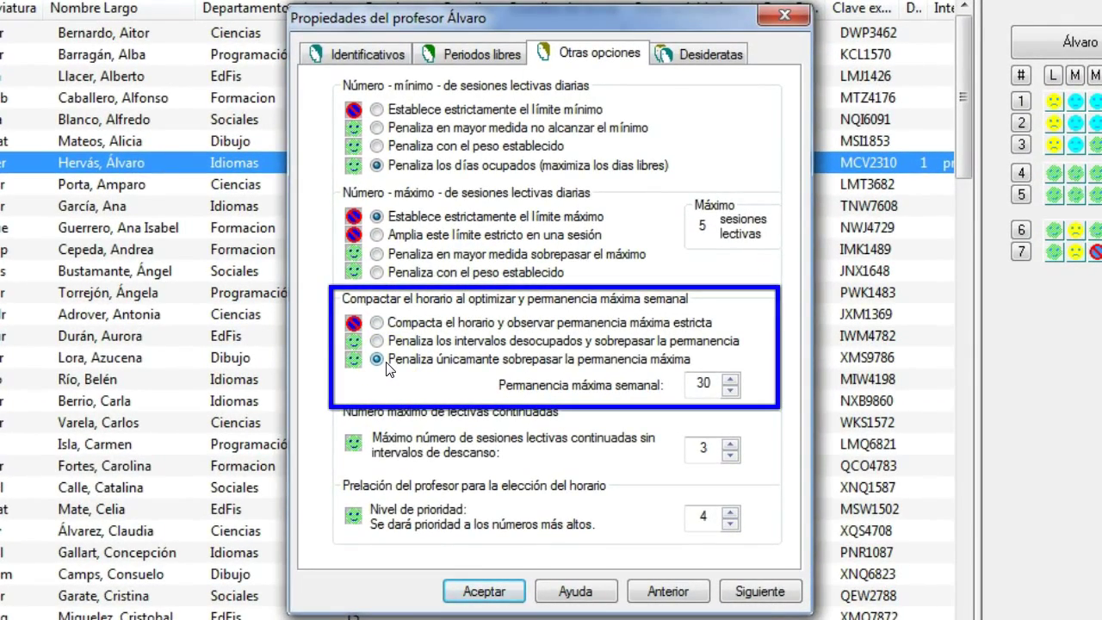
{"action": "left_click", "coordinate": [378, 340]}
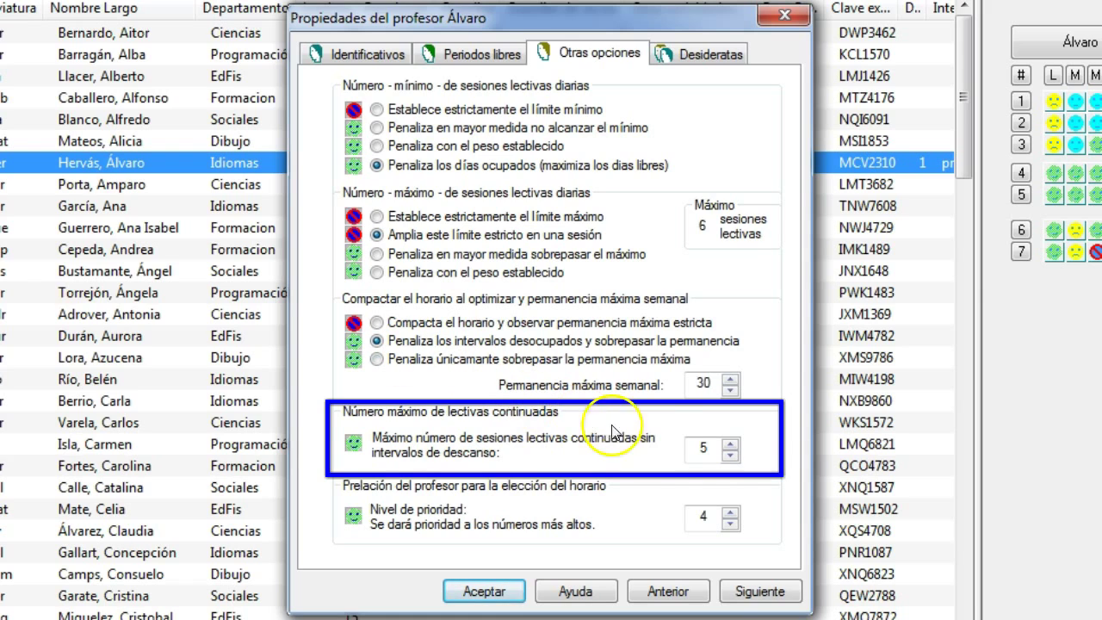
Step: Set the teacher's maximum number of consecutive lessons without a break to 3 and raise the timetable priority level
{"action": "left_click", "coordinate": [733, 455]}
{"action": "left_click", "coordinate": [734, 455]}
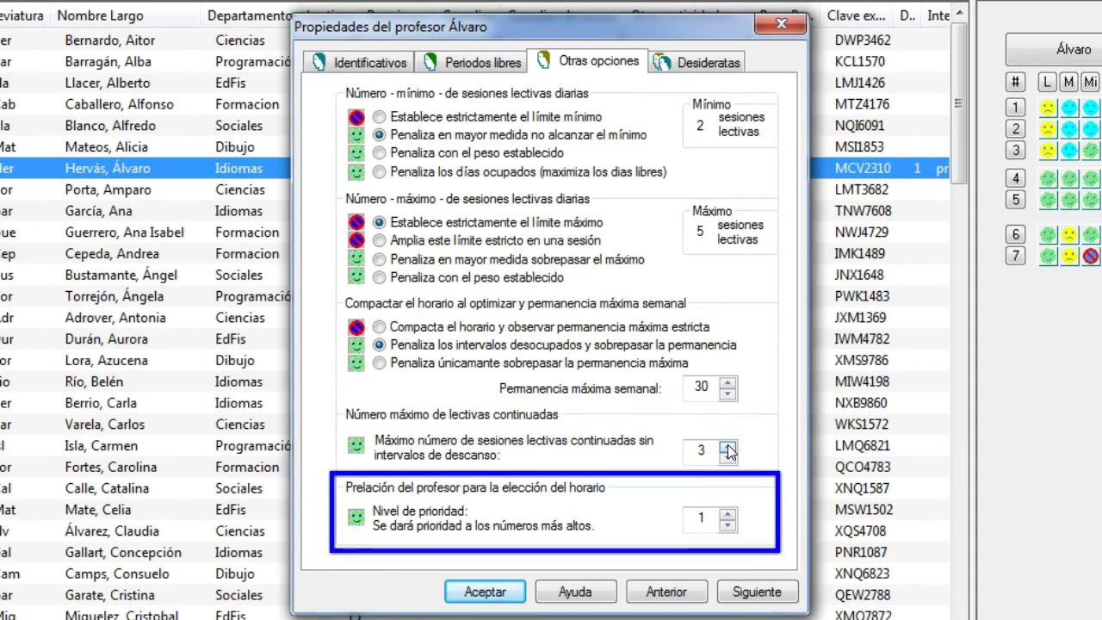
{"action": "left_click", "coordinate": [730, 513]}
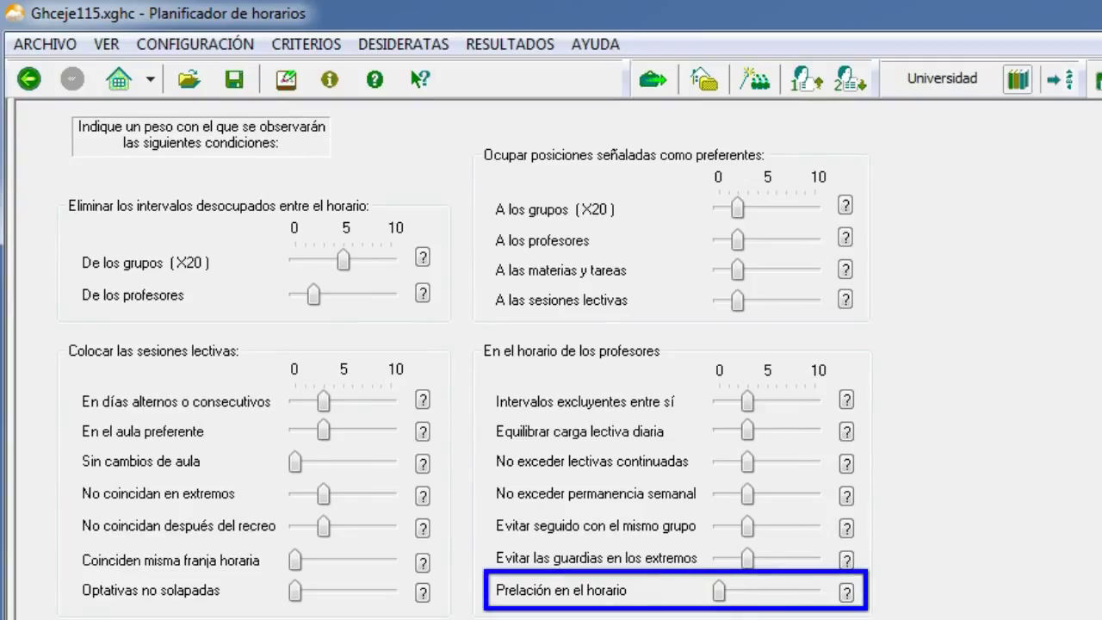
Step: Set the weight of the Prelación en el horario condition for teachers' timetables to about 5
{"action": "left_click_drag", "start_coordinate": [717, 590], "coordinate": [766, 594]}
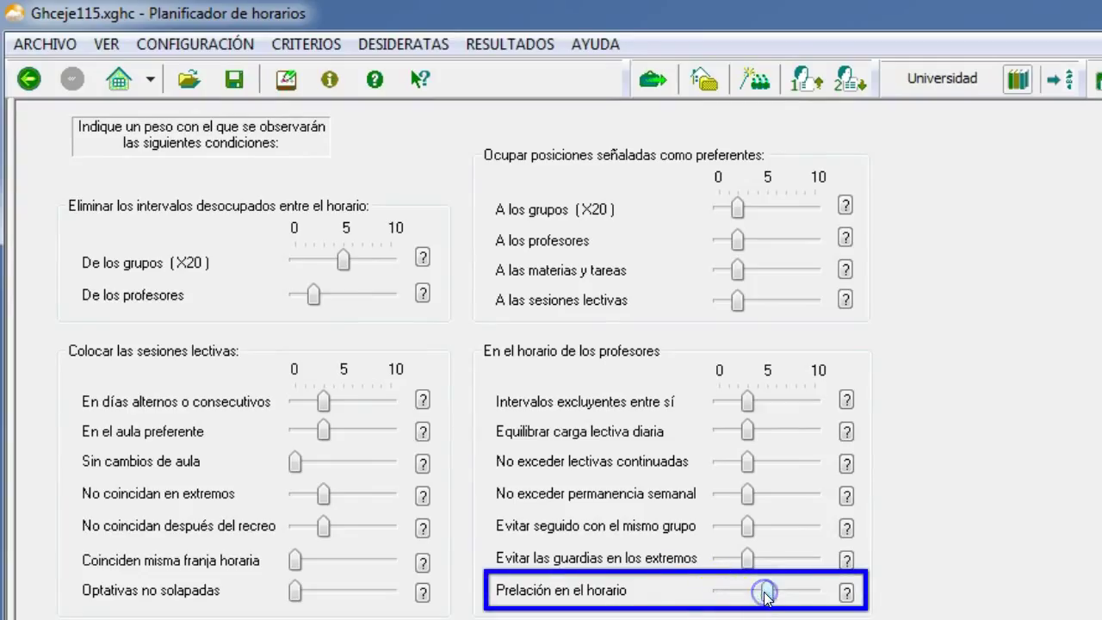